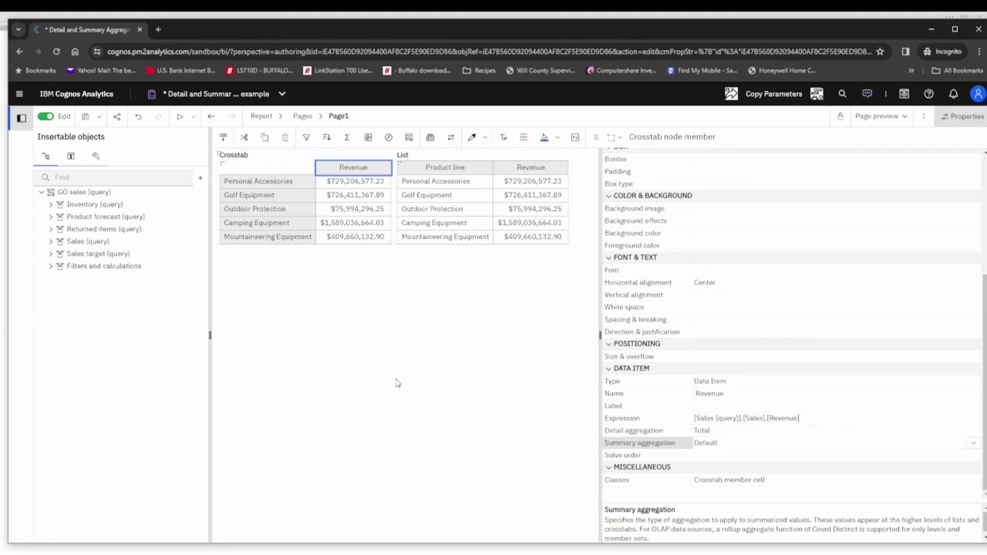
# - Inspect Query1's data items, then return to Page1 with the crosstab and list
pyautogui.click(261, 115)
pyautogui.click(285, 218)
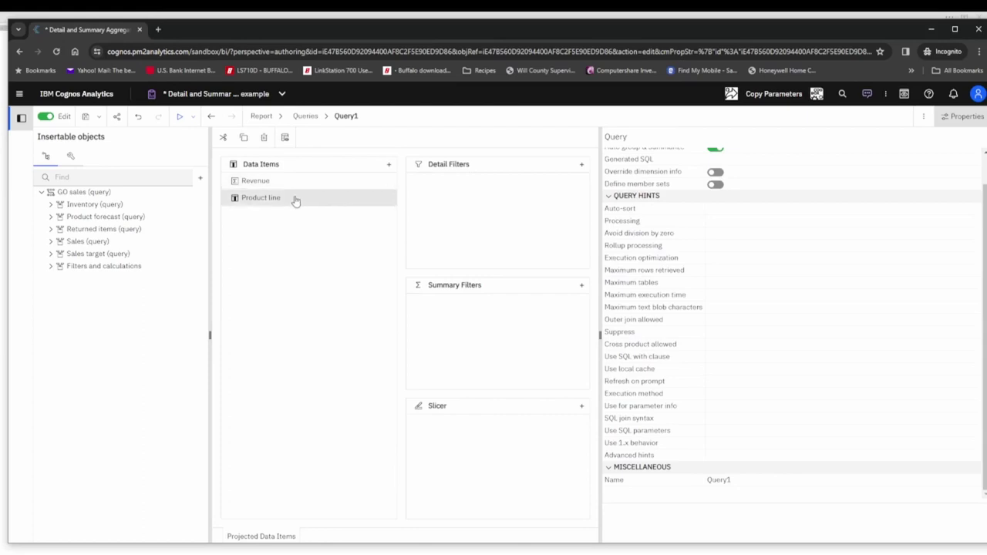
pyautogui.click(79, 196)
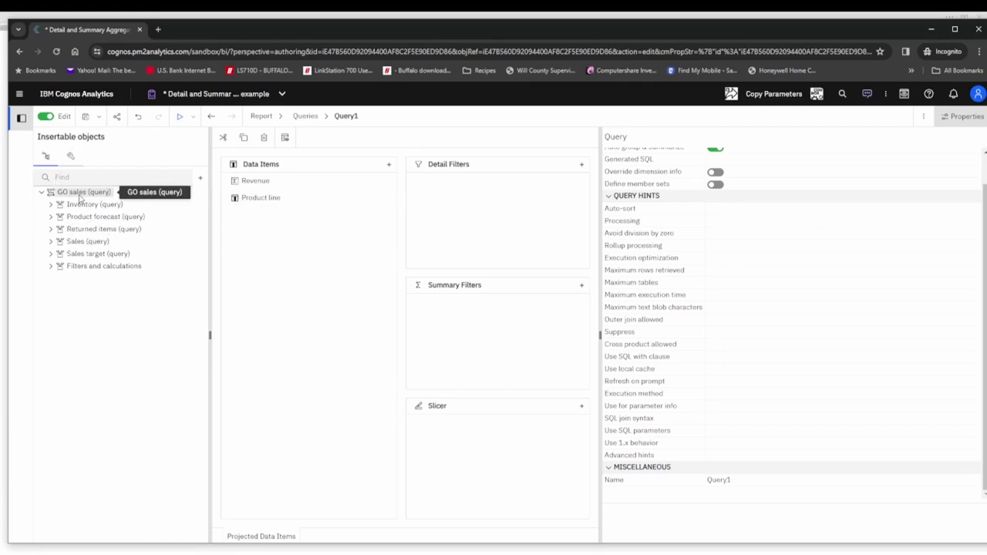
pyautogui.click(90, 244)
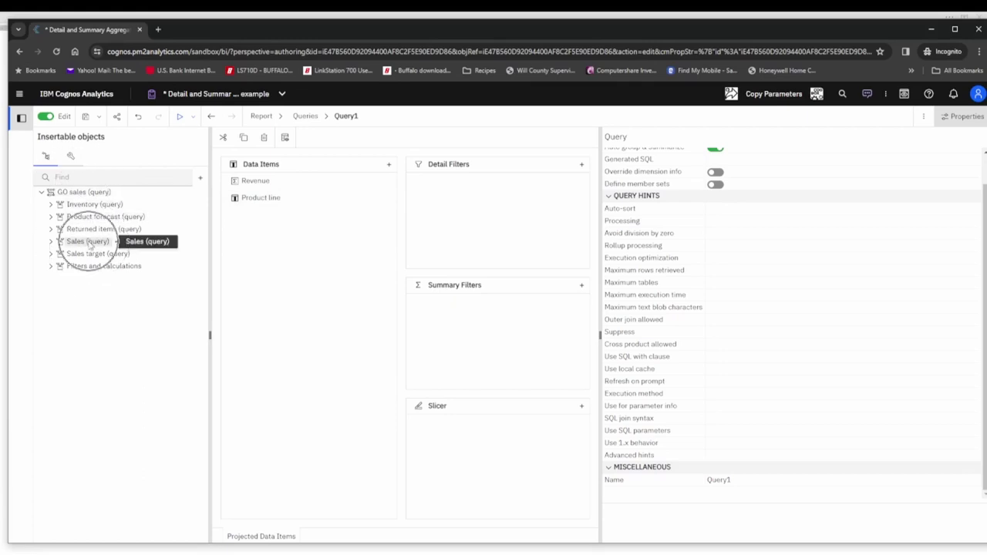
pyautogui.click(262, 115)
pyautogui.click(282, 167)
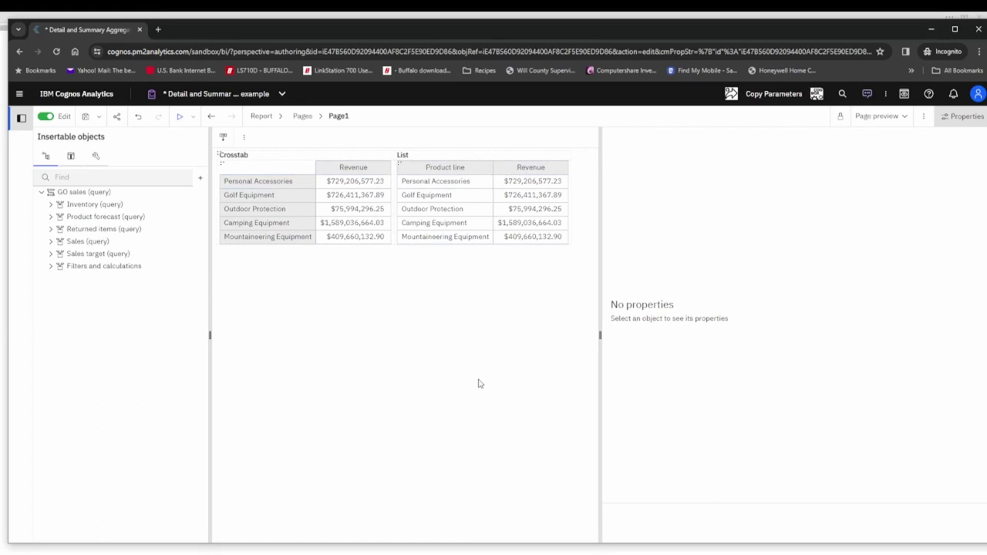
# - View the crosstab Revenue's Data Item properties: Total detail and Default summary aggregation
pyautogui.click(333, 172)
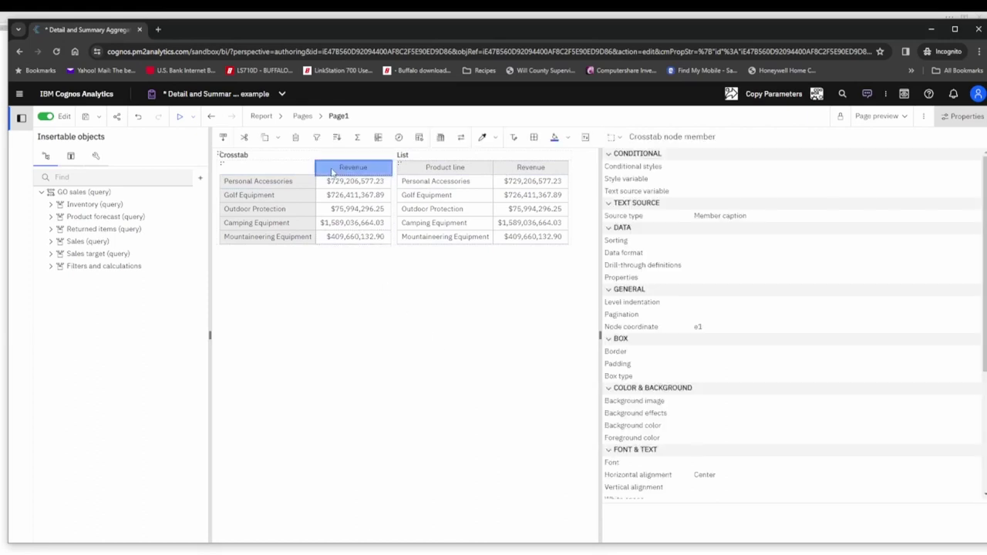
pyautogui.scroll(-3, 810, 277)
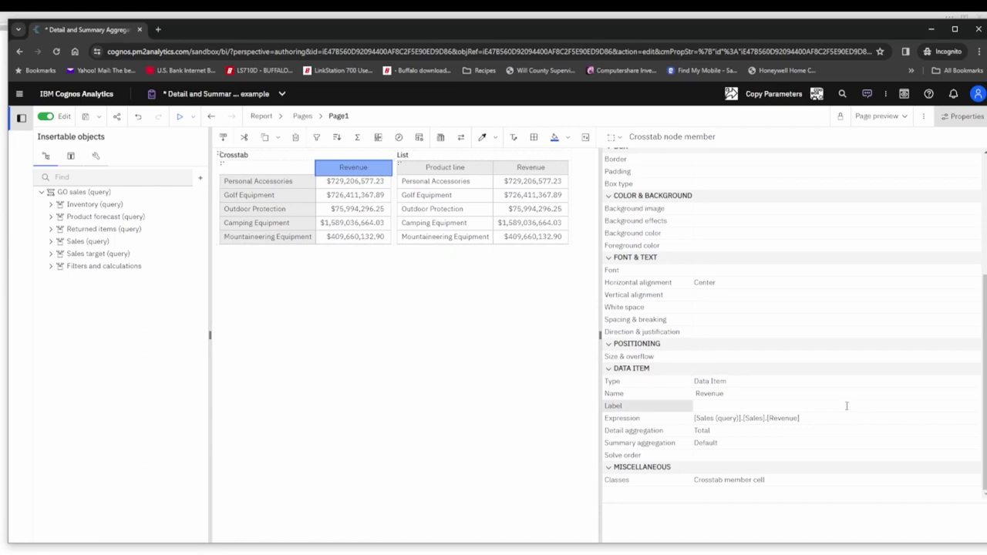
pyautogui.click(501, 168)
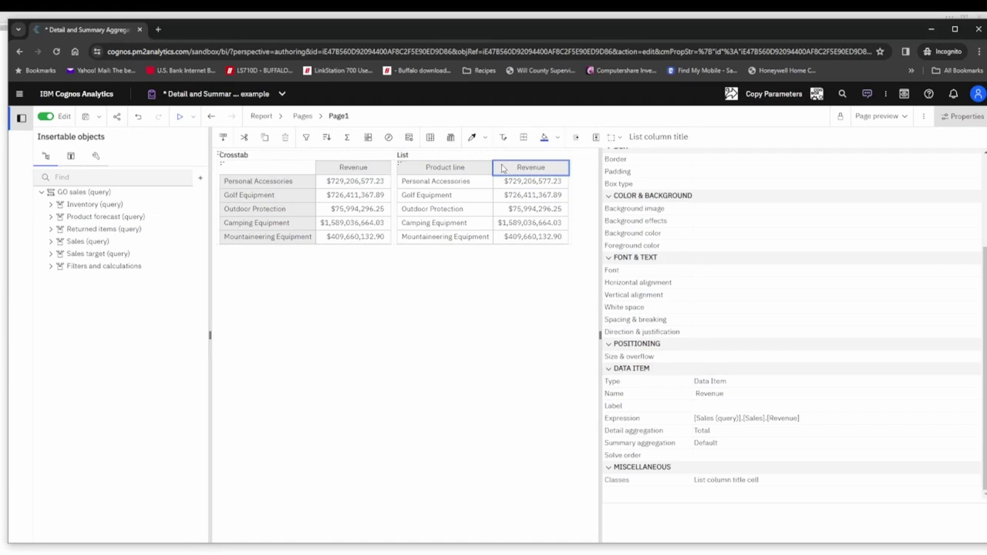
pyautogui.click(379, 168)
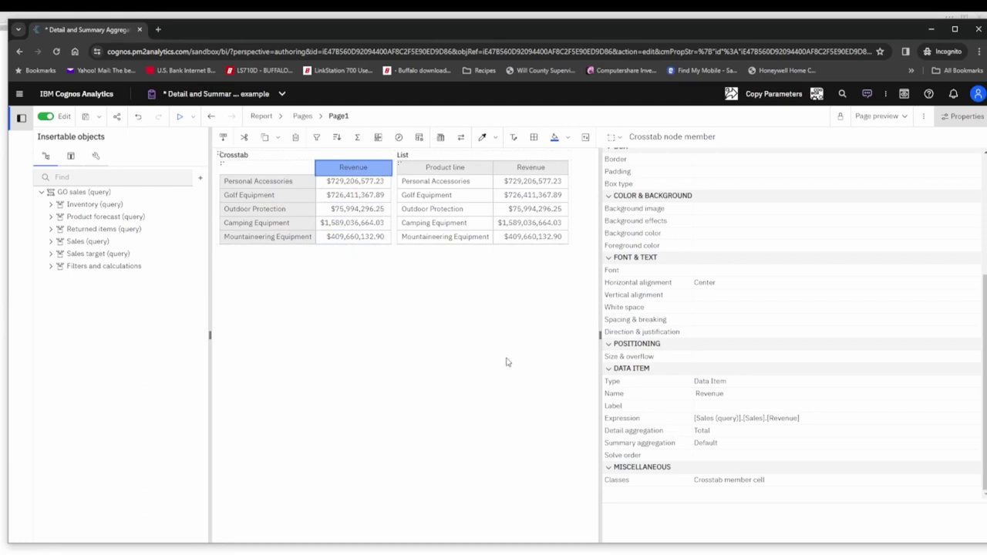
pyautogui.click(758, 432)
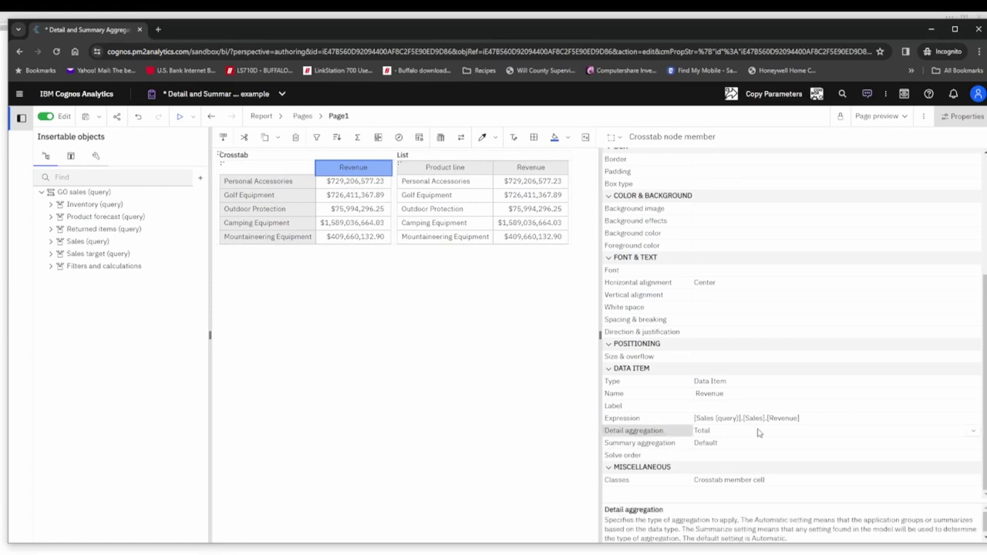
pyautogui.click(972, 431)
pyautogui.scroll(-1, 798, 463)
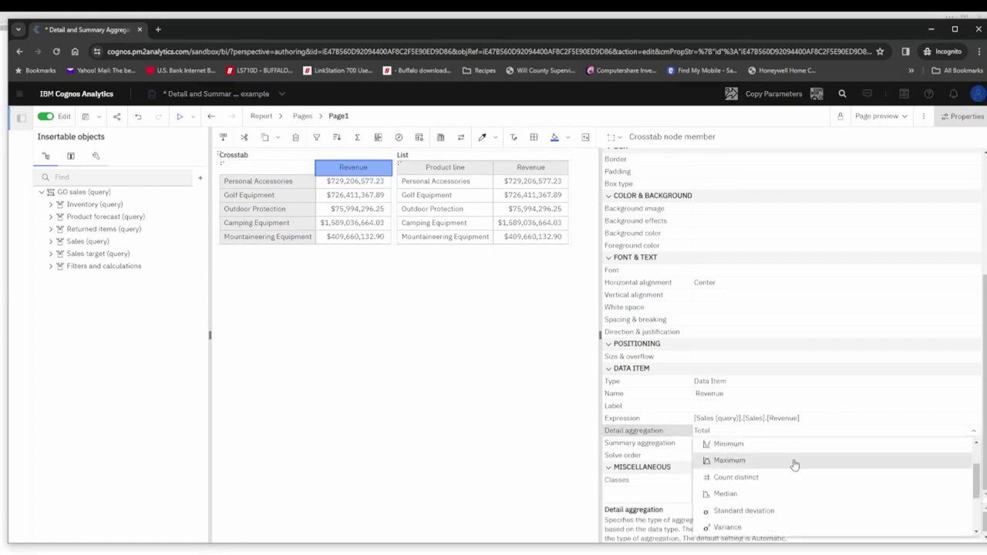
pyautogui.scroll(-1, 794, 465)
pyautogui.scroll(3, 792, 465)
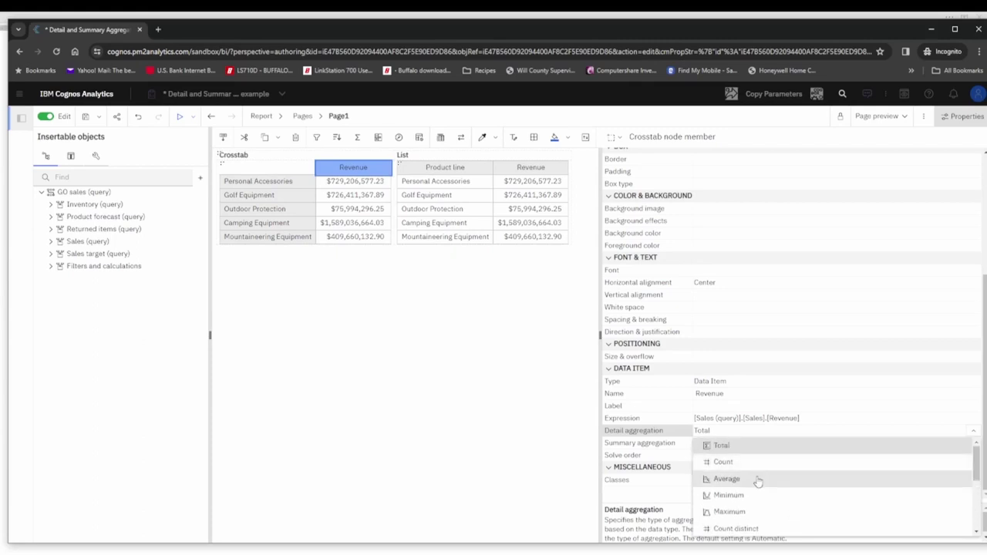
pyautogui.click(757, 478)
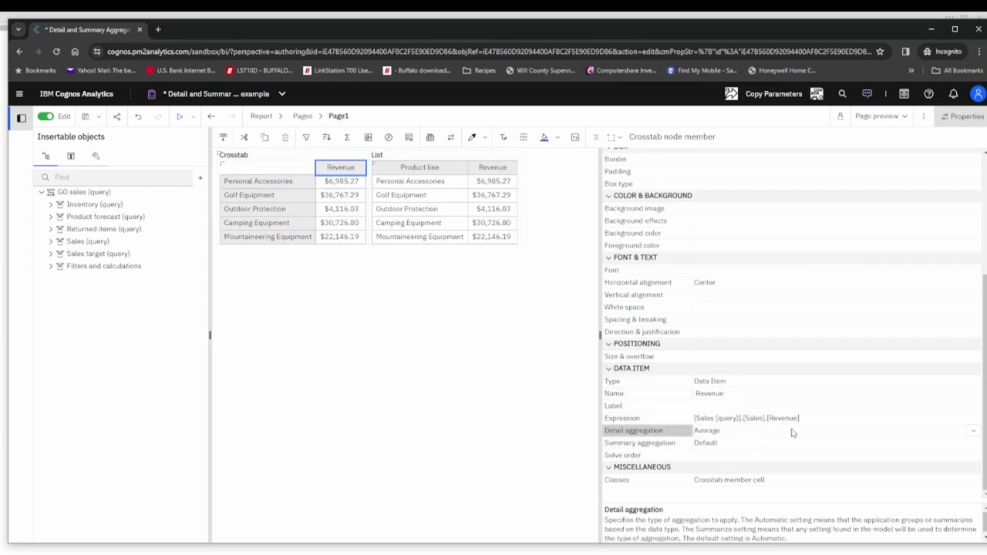
pyautogui.click(972, 431)
pyautogui.click(721, 446)
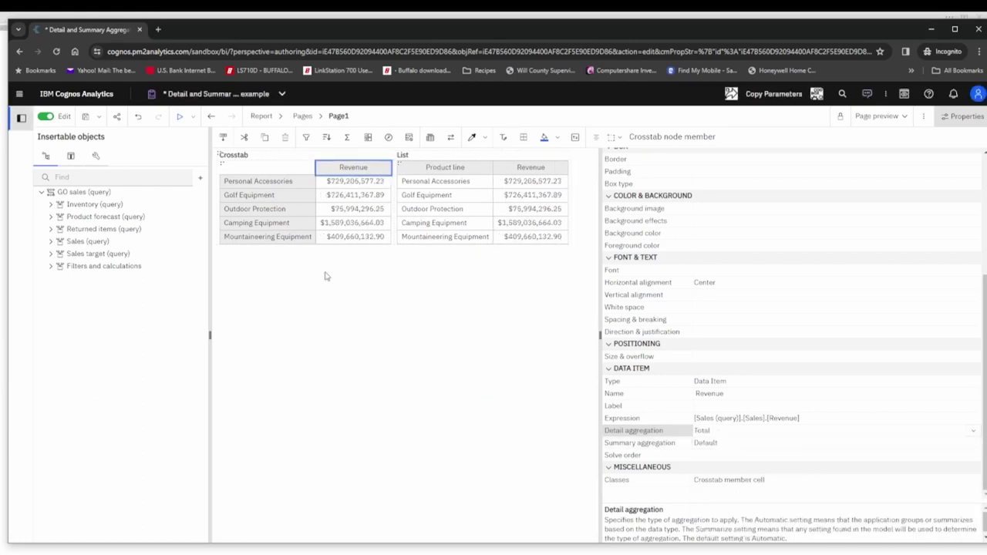
# - Add an automatic Summary row below the crosstab's product lines, totalling $3,530,309,038.30
pyautogui.click(307, 183)
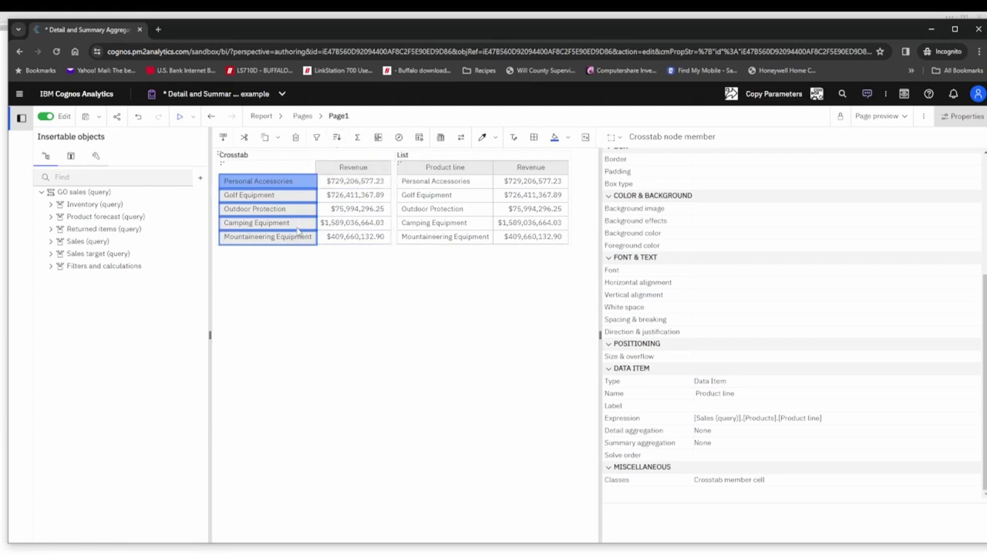
pyautogui.click(357, 139)
pyautogui.click(375, 154)
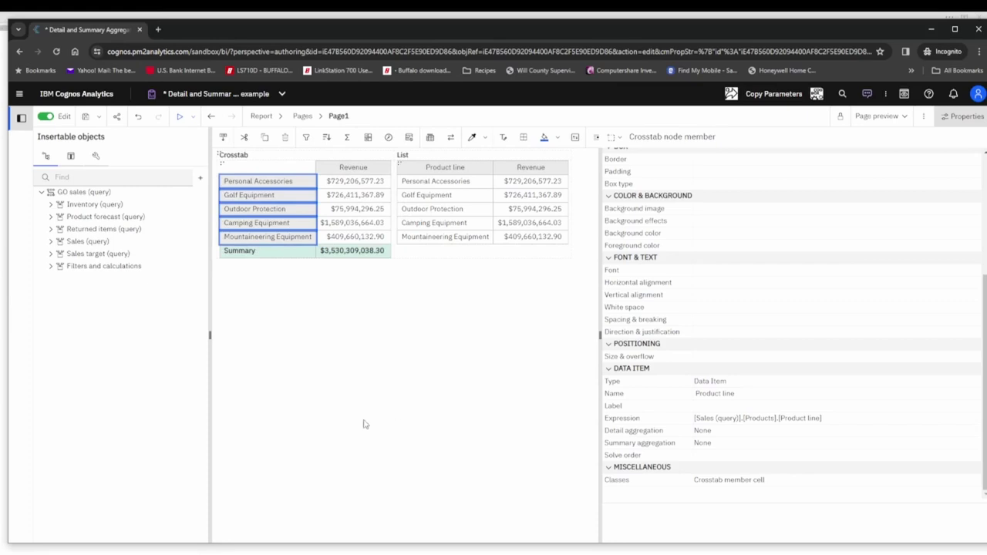
pyautogui.click(357, 255)
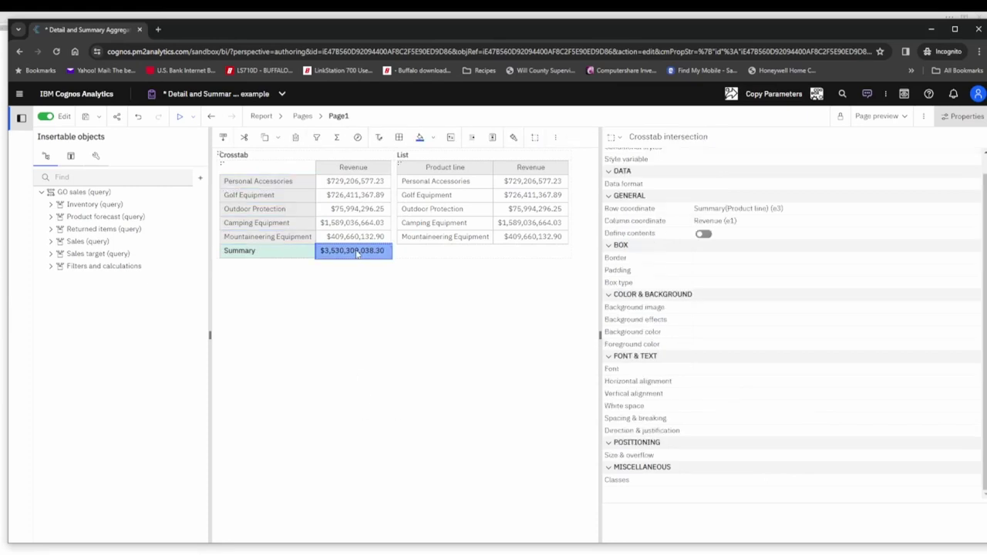
pyautogui.click(362, 167)
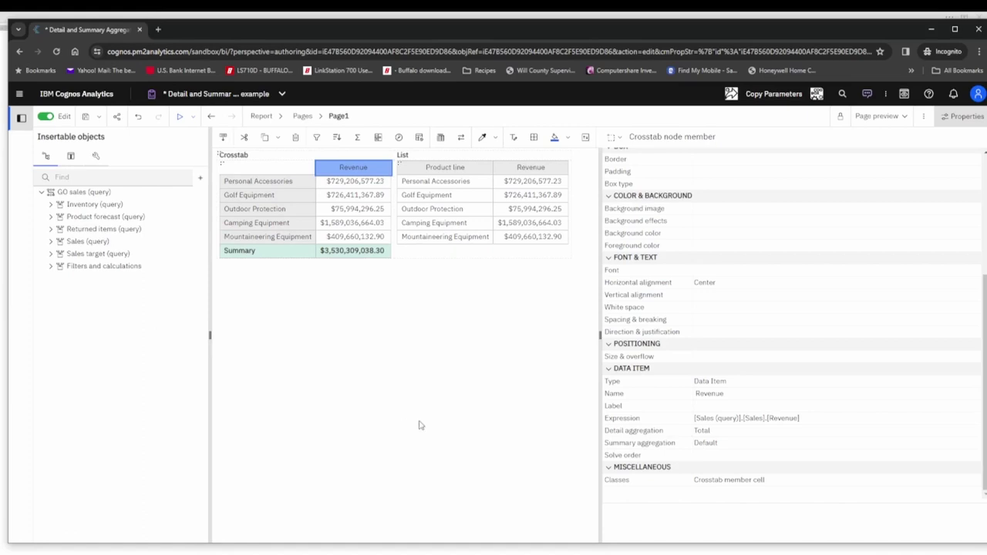
# - Set Revenue's Summary aggregation to Average so the Summary row shows $706,061,807.66
pyautogui.click(742, 446)
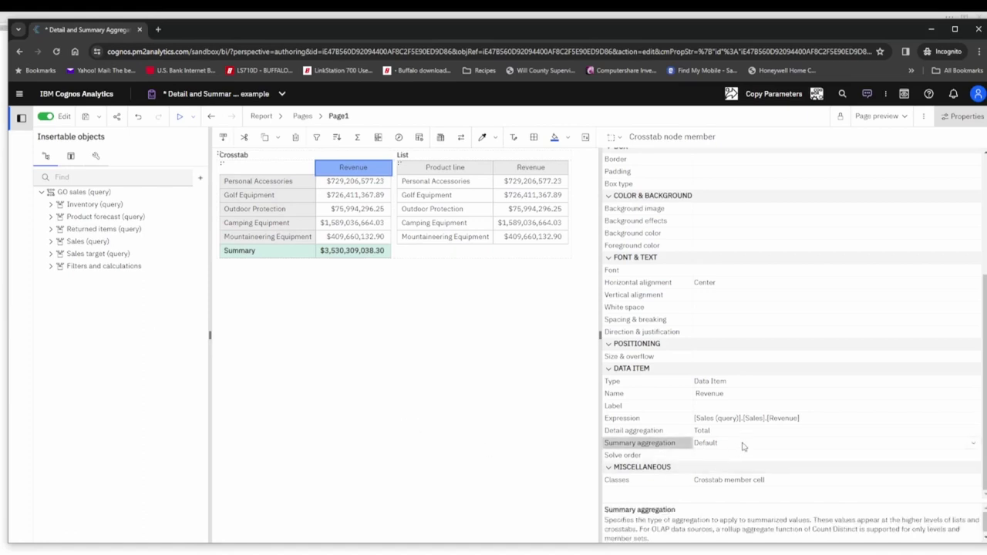
pyautogui.click(974, 449)
pyautogui.scroll(-2, 788, 507)
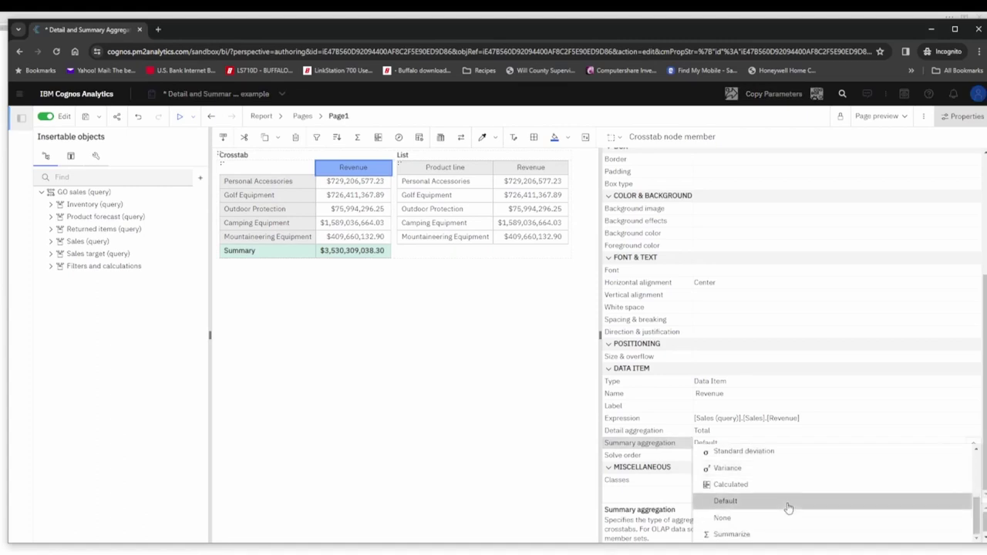
pyautogui.scroll(2, 788, 506)
pyautogui.click(769, 468)
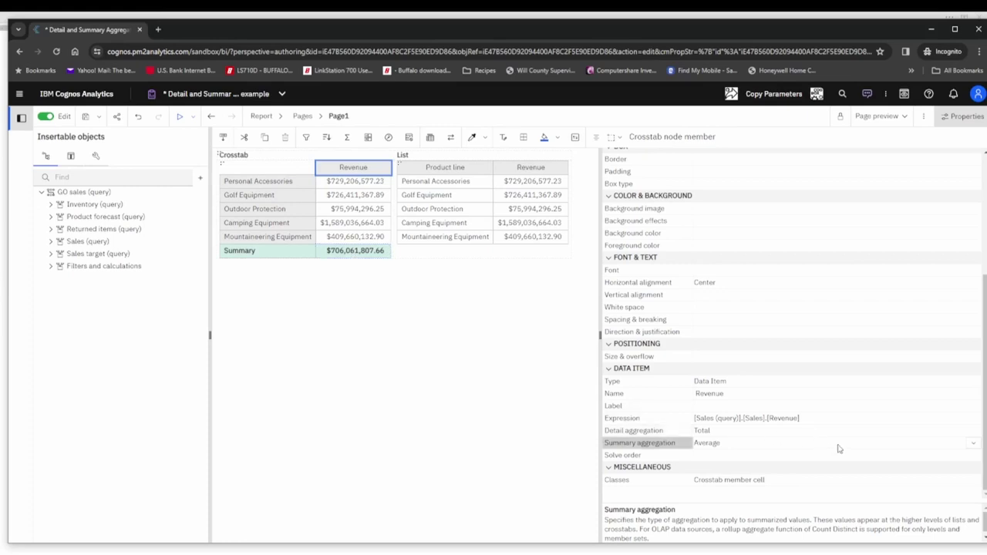
pyautogui.click(972, 443)
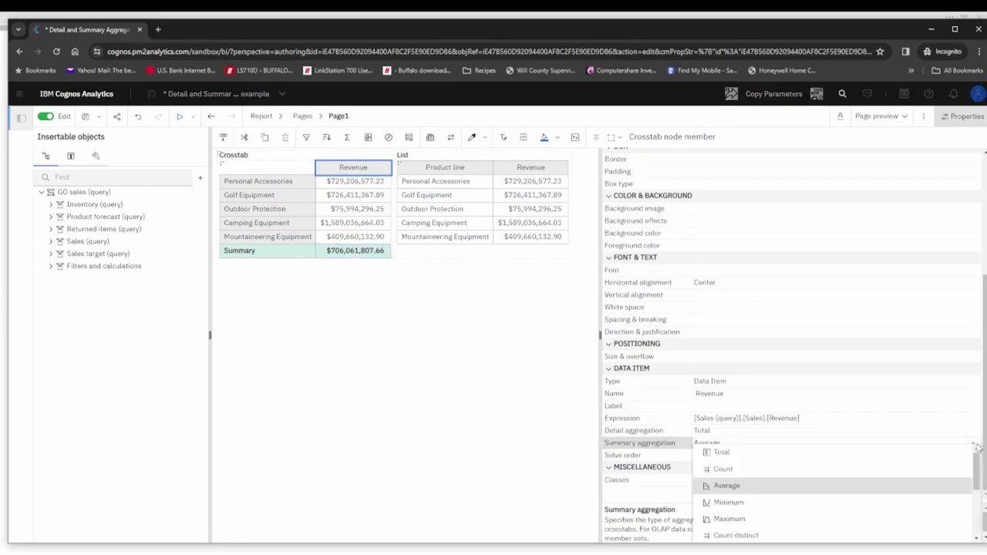
pyautogui.click(738, 452)
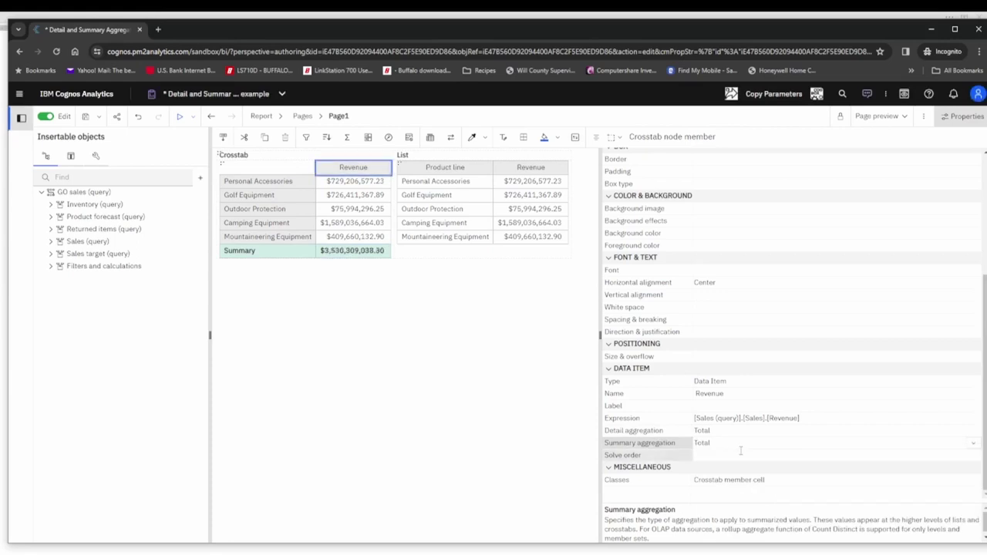
pyautogui.click(972, 443)
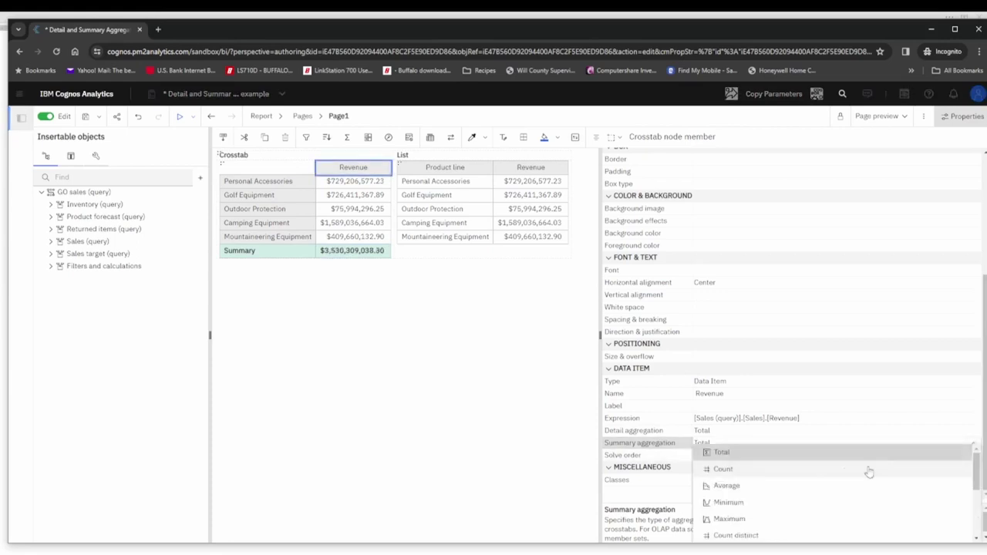
pyautogui.click(749, 487)
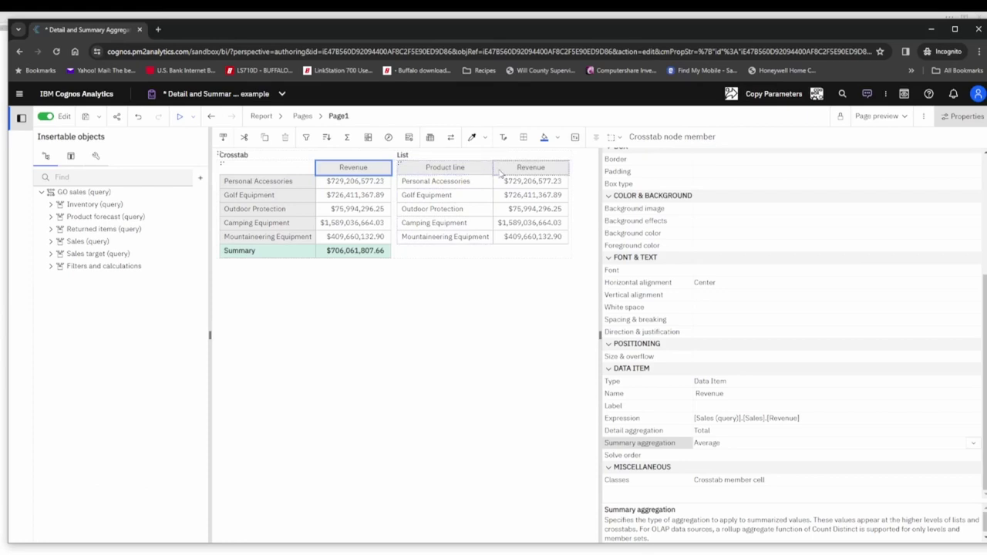
# - Add a default summary to the list's Revenue column, giving an Overall - Summary row of $3,530,309,038.30
pyautogui.click(500, 174)
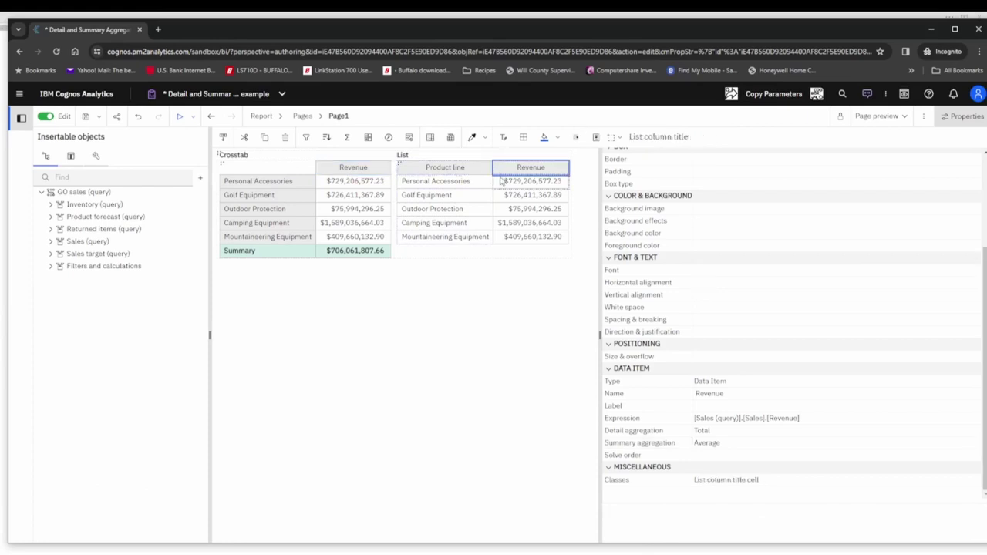
pyautogui.click(348, 137)
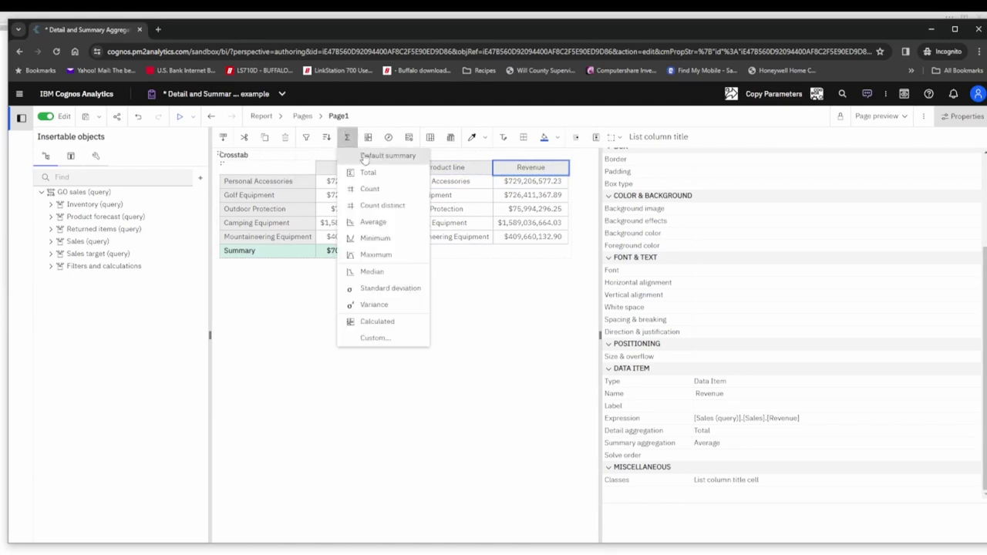
pyautogui.click(364, 157)
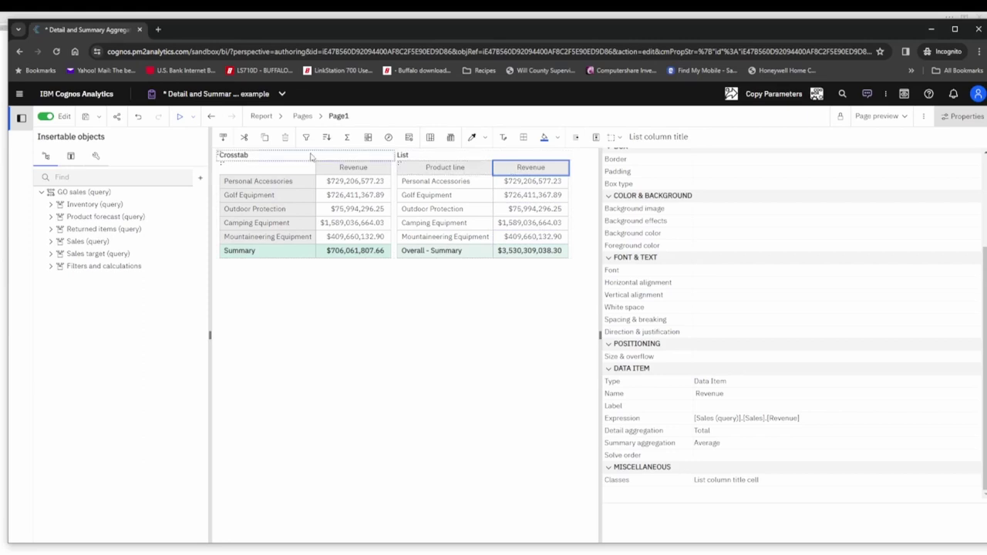
# - Remove the list's Overall - Summary row and select the whole list
pyautogui.click(141, 117)
pyautogui.click(140, 117)
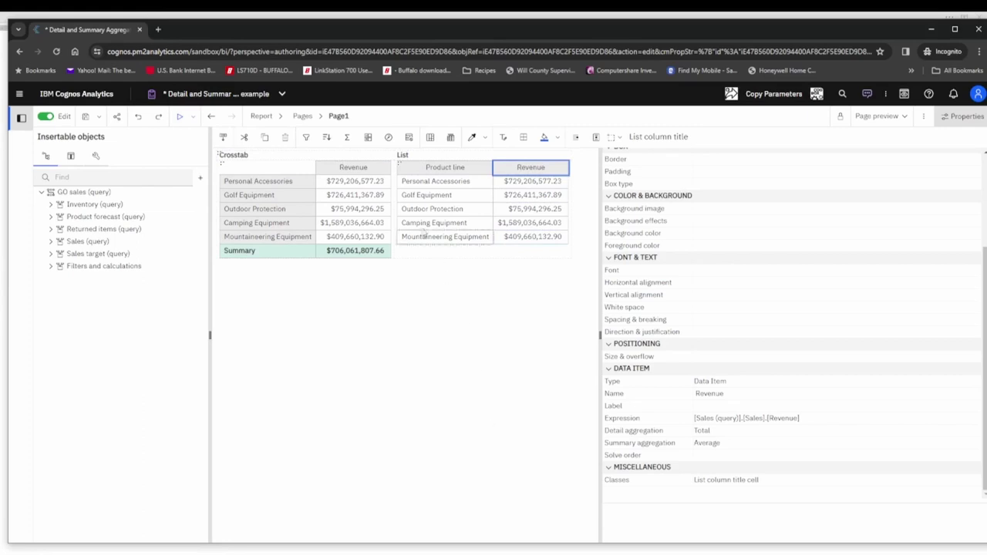
pyautogui.click(400, 163)
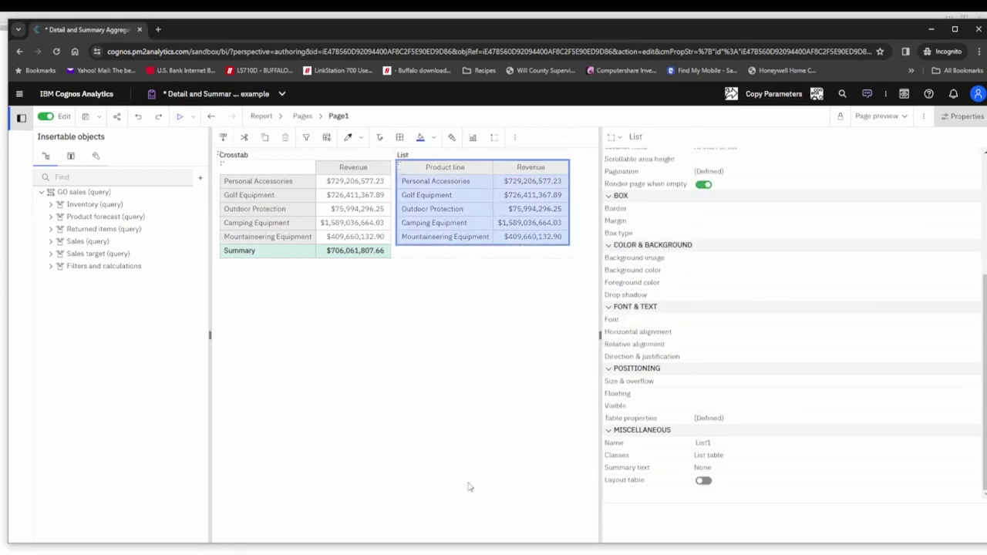
# - Turn on the Overall footer in the List headers & footers settings
pyautogui.click(517, 139)
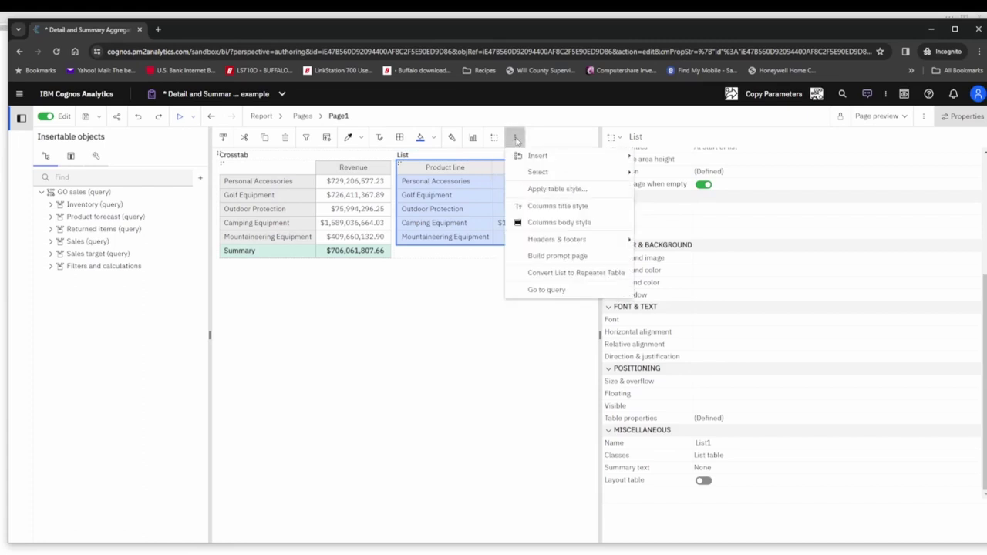
pyautogui.moveTo(585, 244)
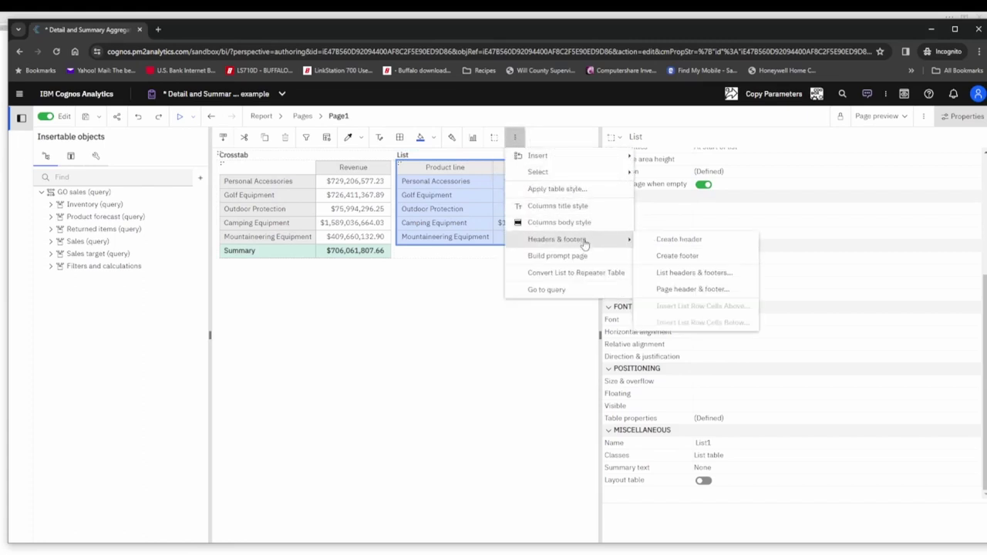
pyautogui.click(707, 274)
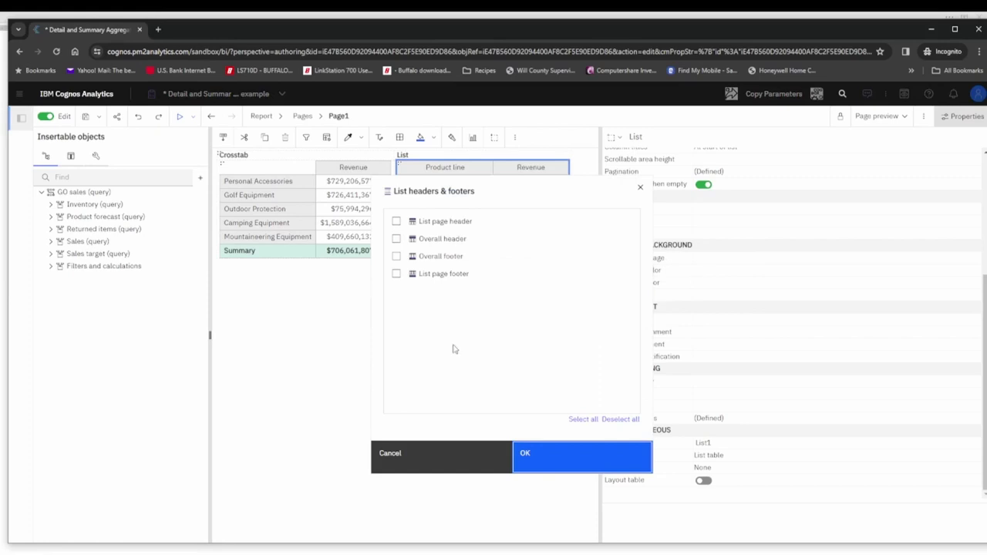
pyautogui.click(397, 257)
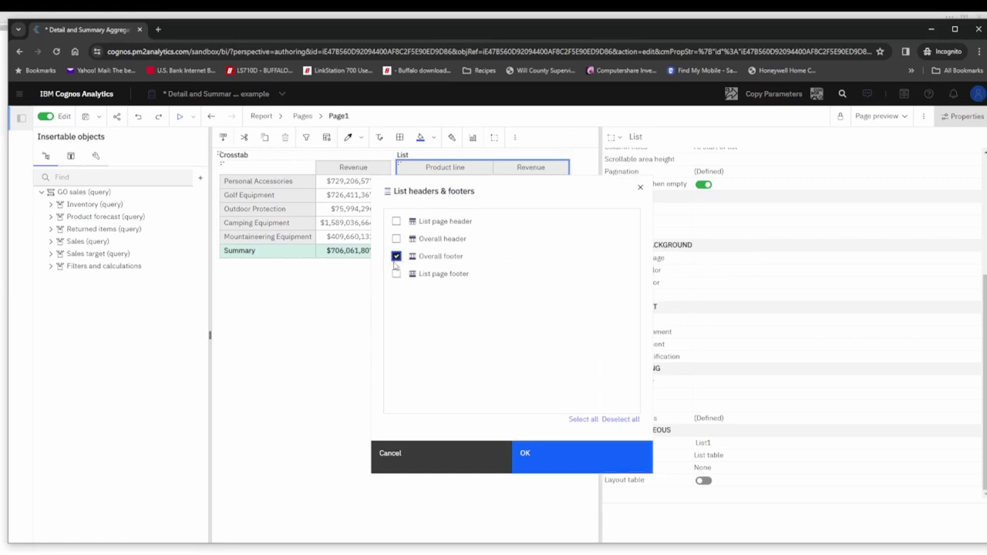
pyautogui.click(562, 460)
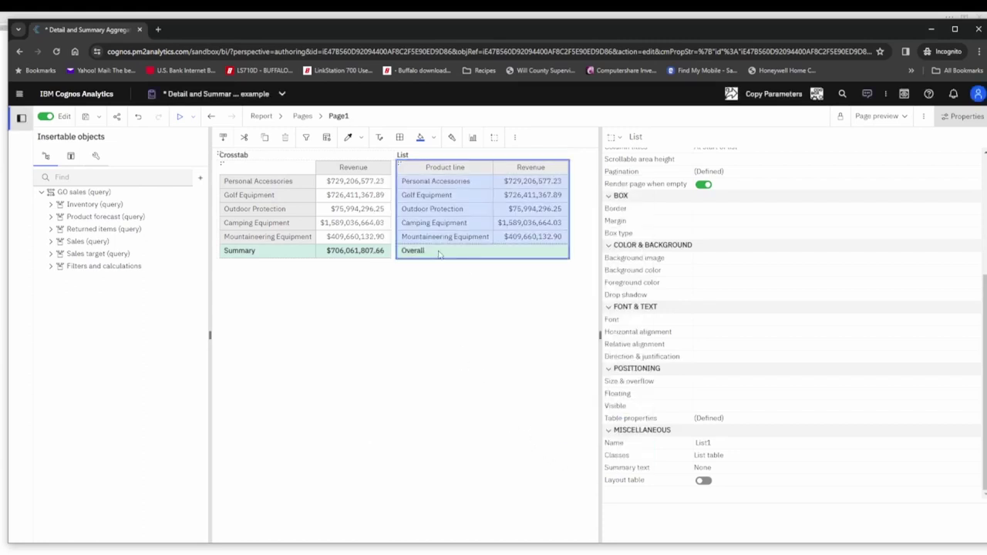
# - Split the Overall footer into a label cell and an empty cell under Revenue
pyautogui.click(439, 253)
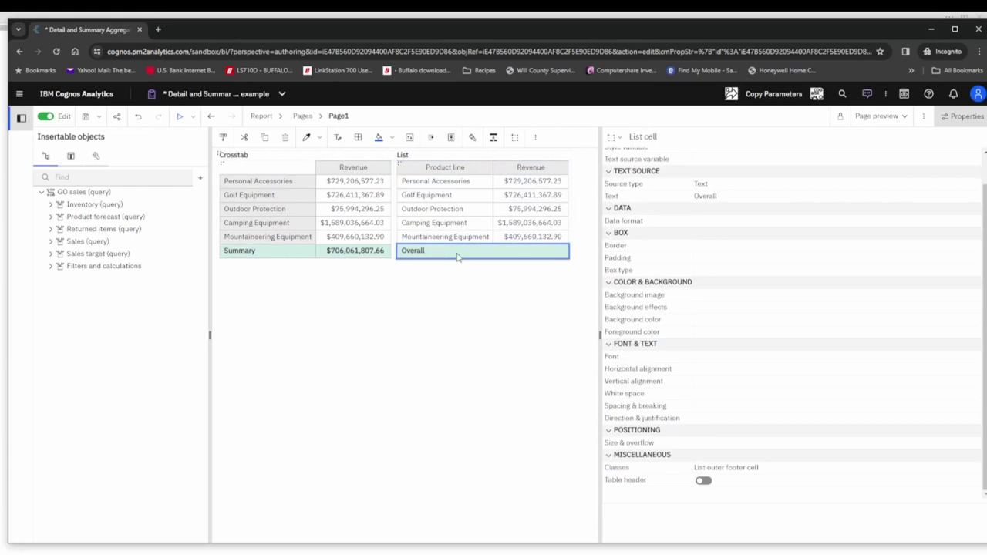
pyautogui.click(492, 139)
pyautogui.click(540, 256)
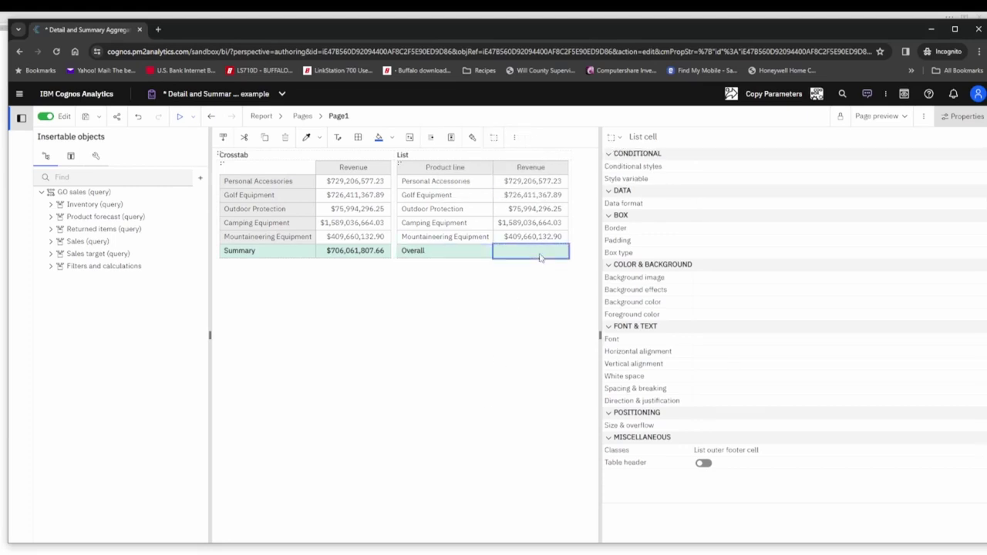
pyautogui.click(486, 258)
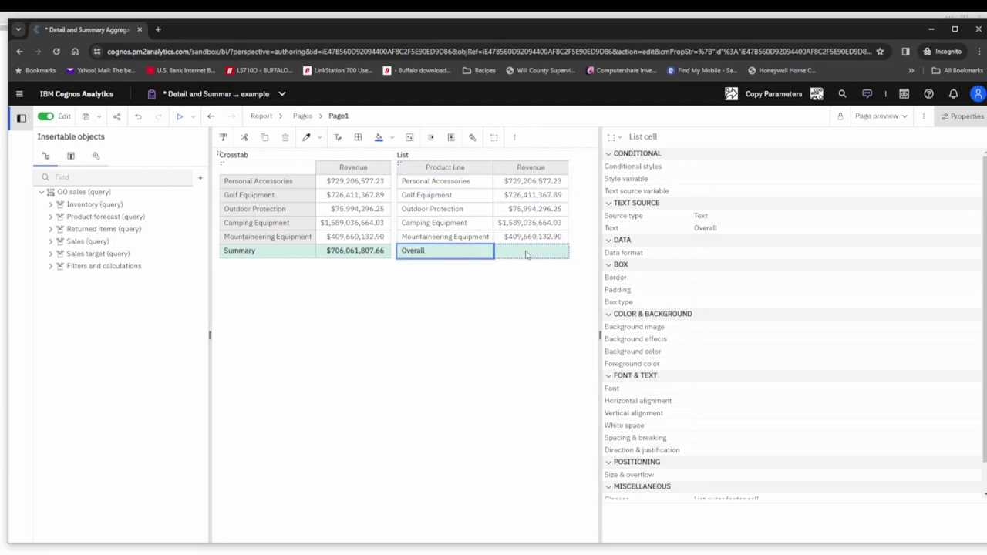
pyautogui.click(526, 255)
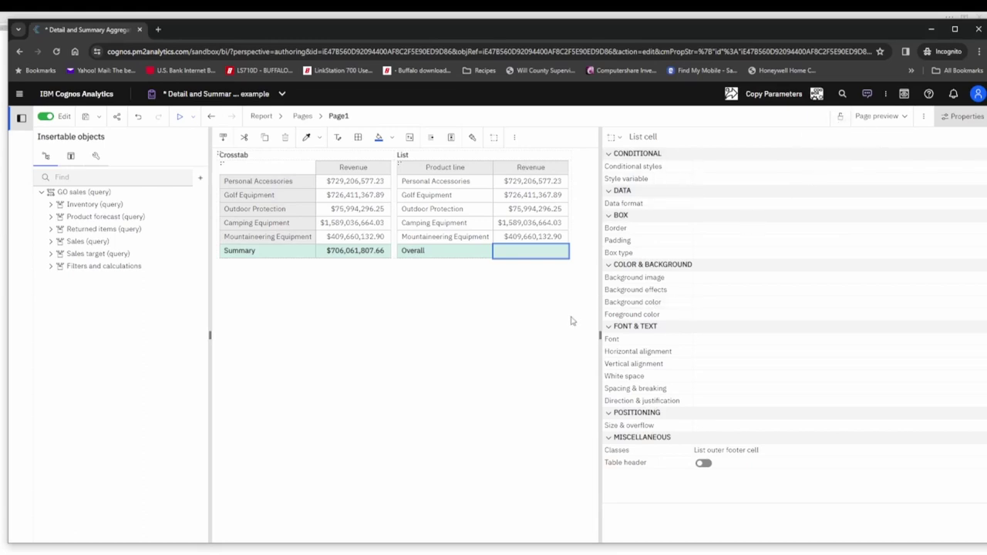
# - Drag Query1's Revenue data item into the empty footer cell beside Overall
pyautogui.click(71, 157)
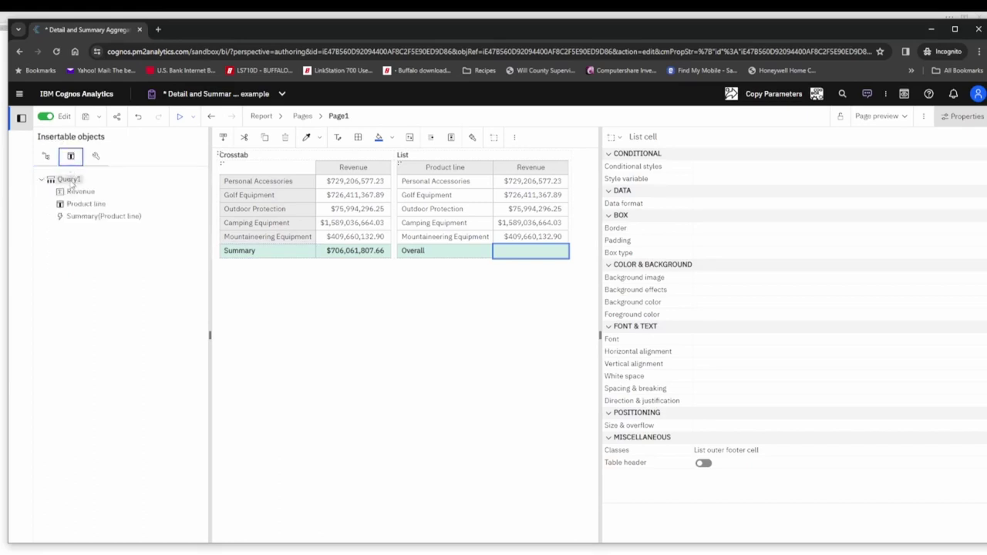
pyautogui.moveTo(79, 191); pyautogui.dragTo(524, 257)
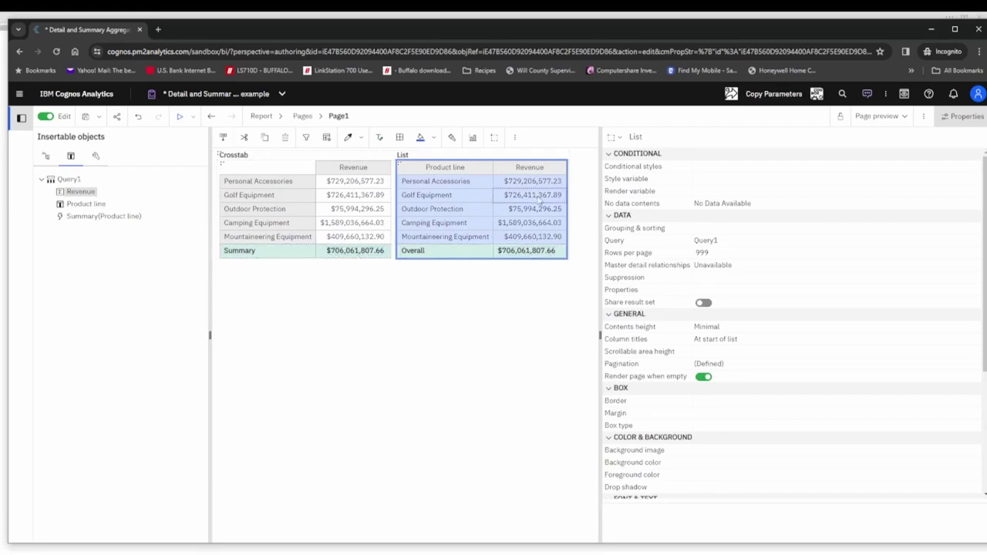
pyautogui.click(556, 166)
pyautogui.scroll(-3, 745, 352)
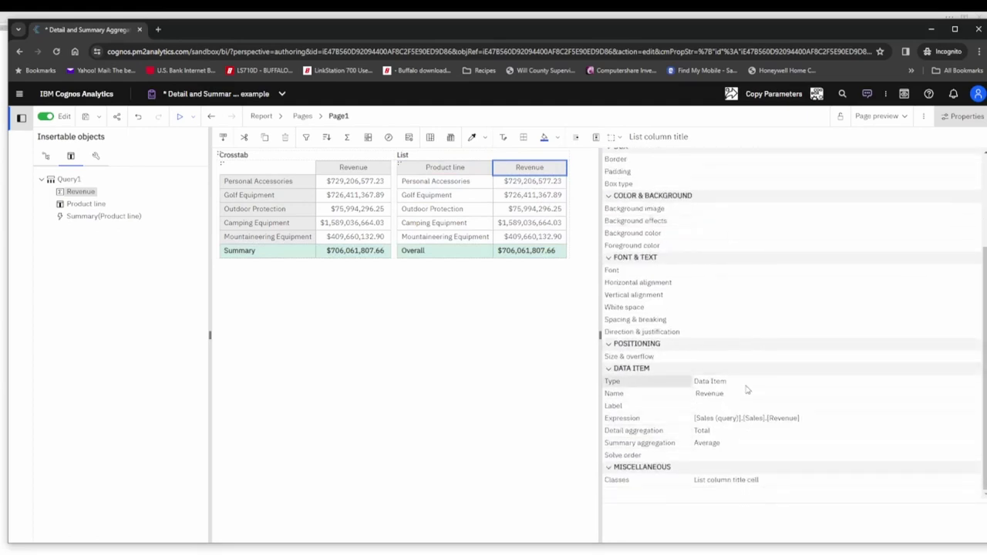
pyautogui.click(751, 443)
pyautogui.click(971, 445)
pyautogui.click(742, 449)
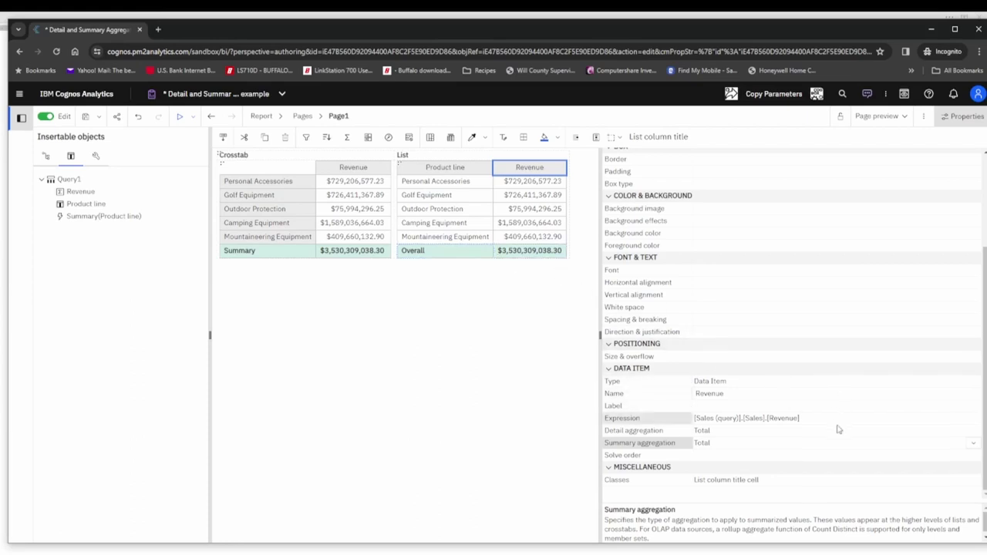
pyautogui.click(973, 449)
pyautogui.click(738, 485)
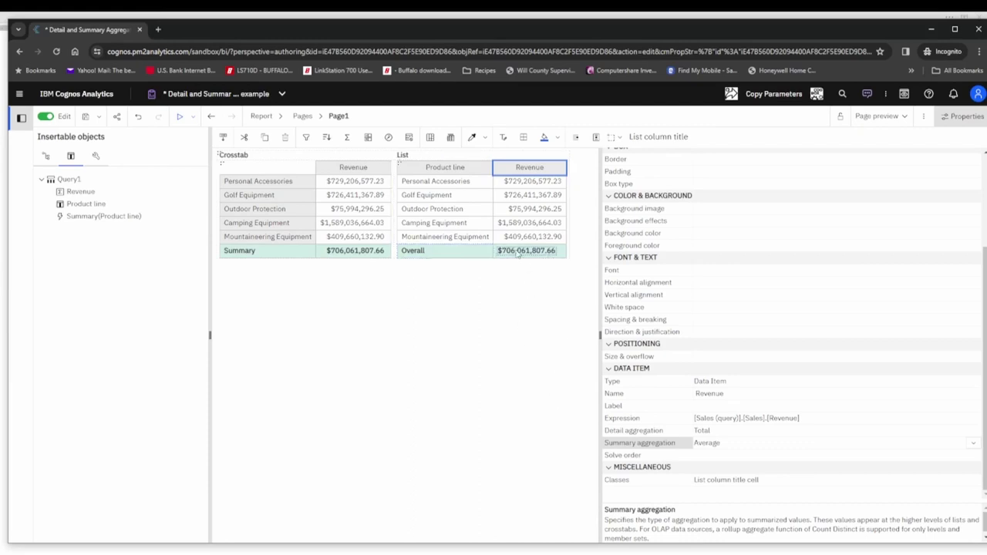
# - Right-align the $706,061,807.66 Overall revenue value in the list footer
pyautogui.click(560, 253)
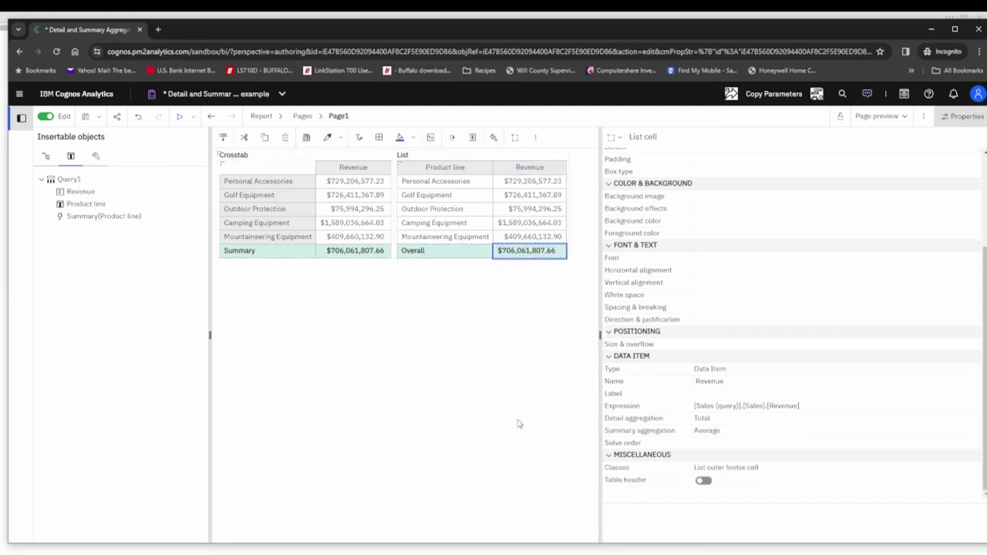
pyautogui.click(453, 139)
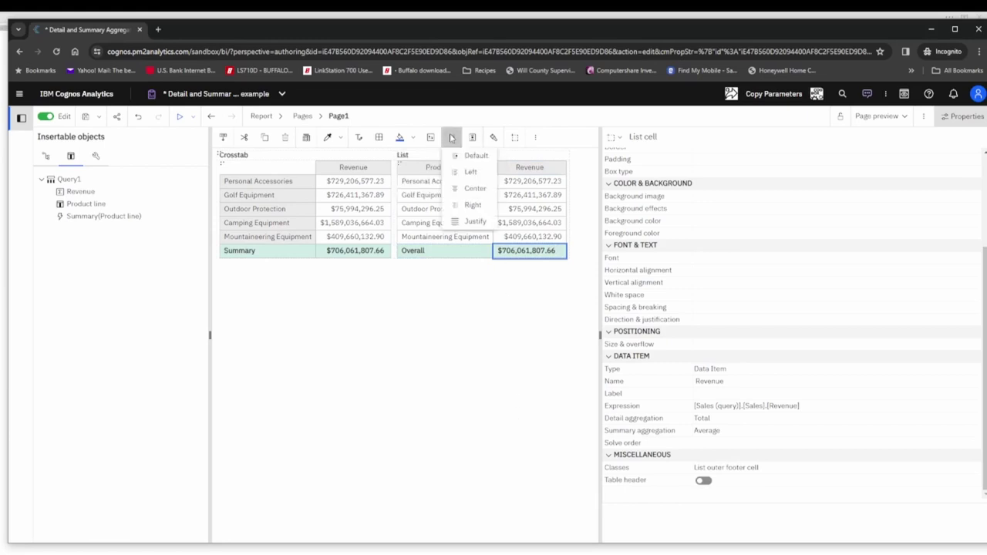
pyautogui.click(473, 205)
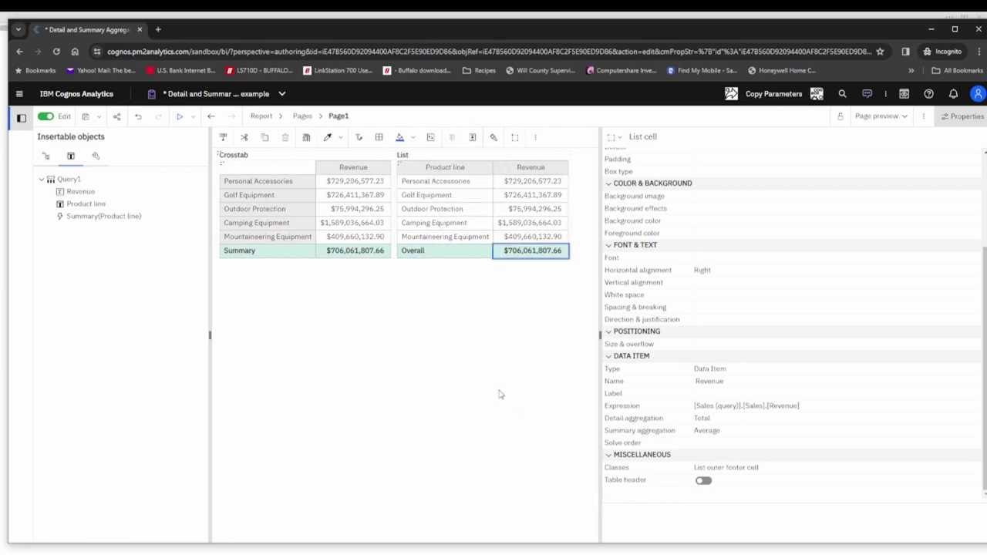
pyautogui.click(499, 394)
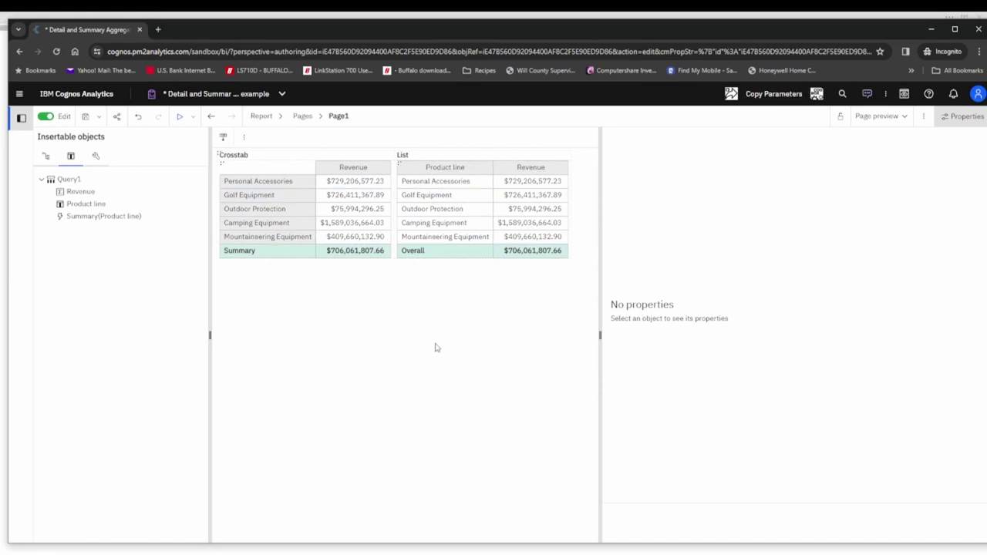
pyautogui.click(510, 171)
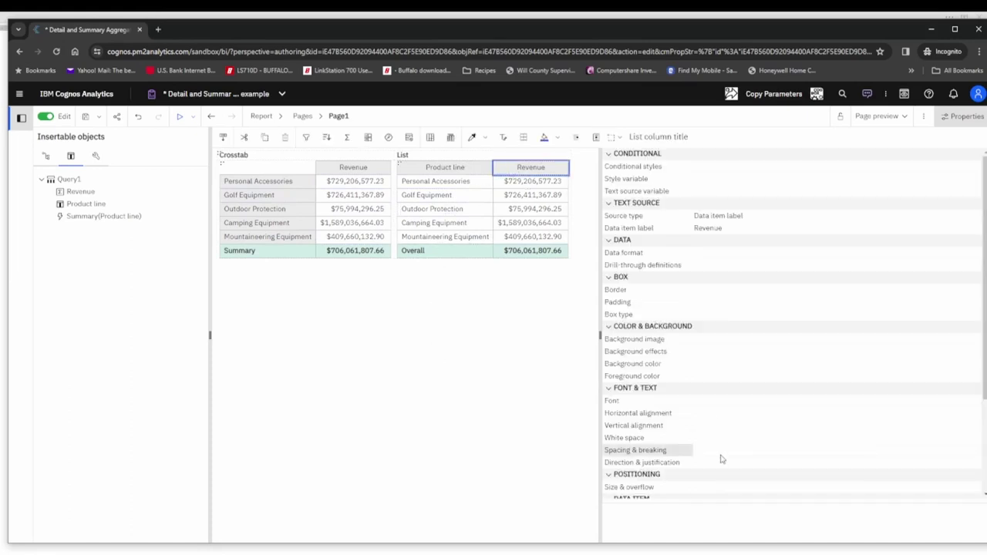
pyautogui.scroll(-3, 721, 447)
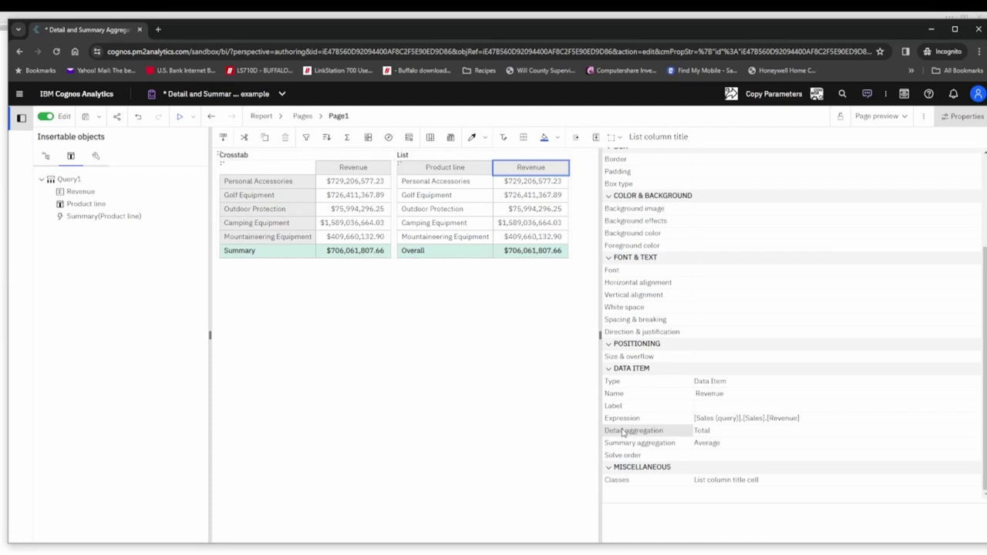
pyautogui.click(750, 434)
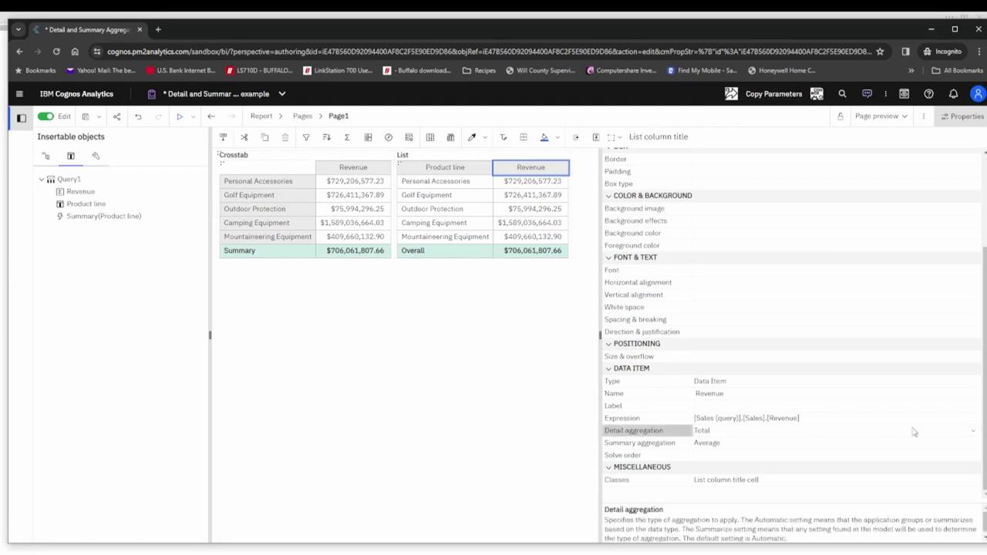
pyautogui.click(975, 434)
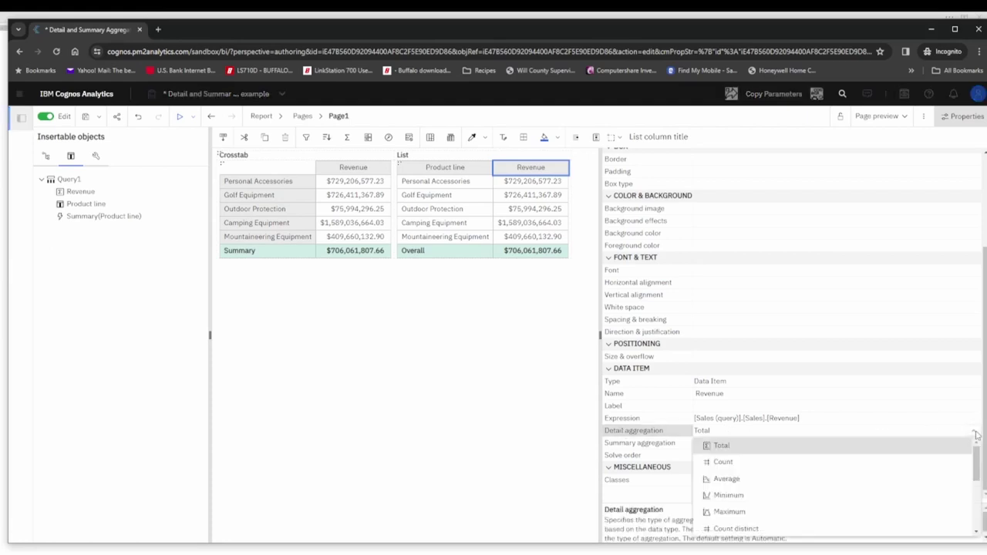
pyautogui.click(727, 479)
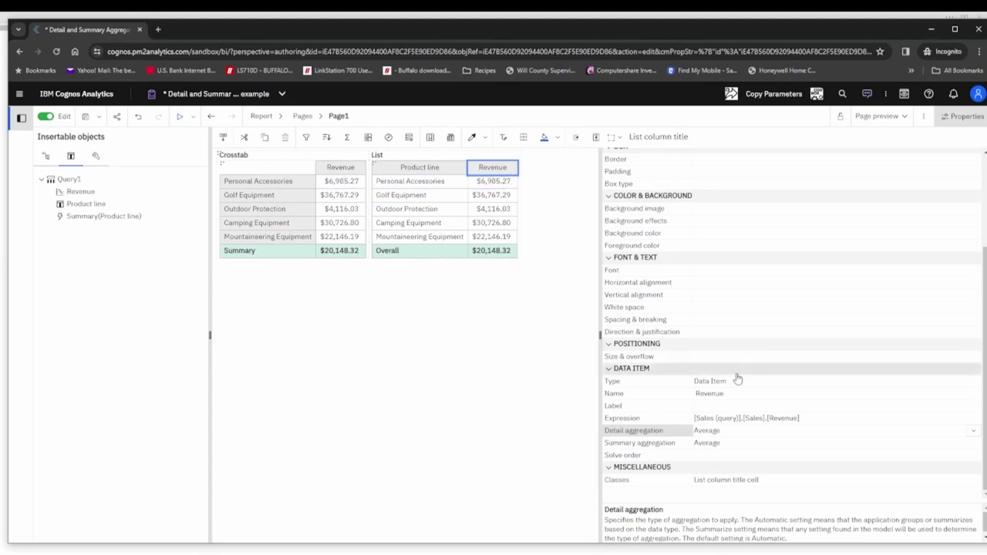
pyautogui.click(970, 431)
pyautogui.click(751, 446)
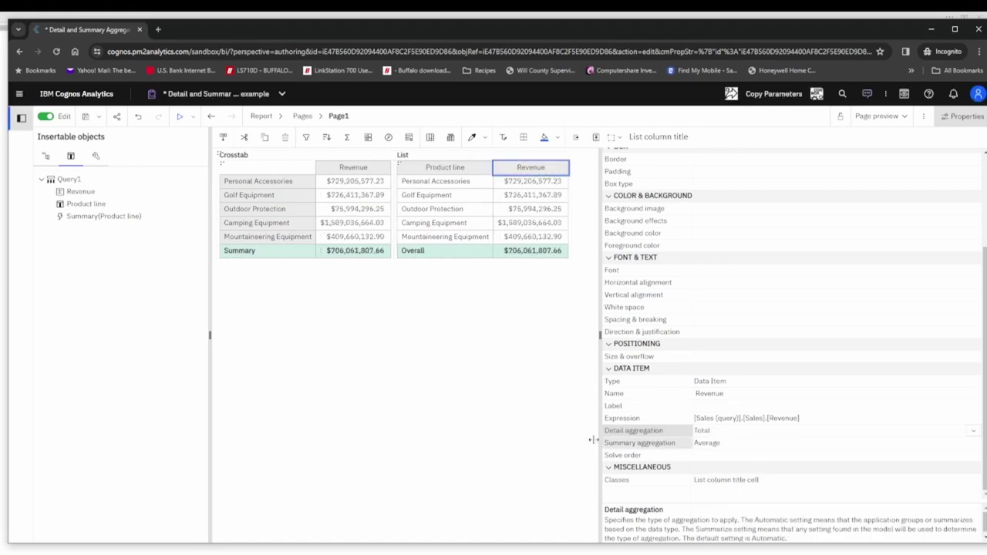